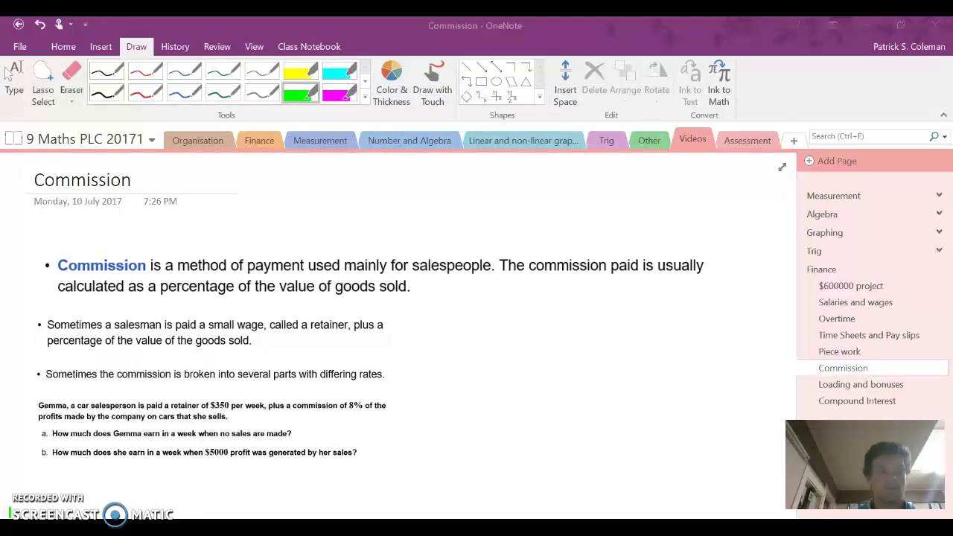
Highlight the '$350 per week' retainer and the 8% rate in green.
scroll(403, 297, down, 3)
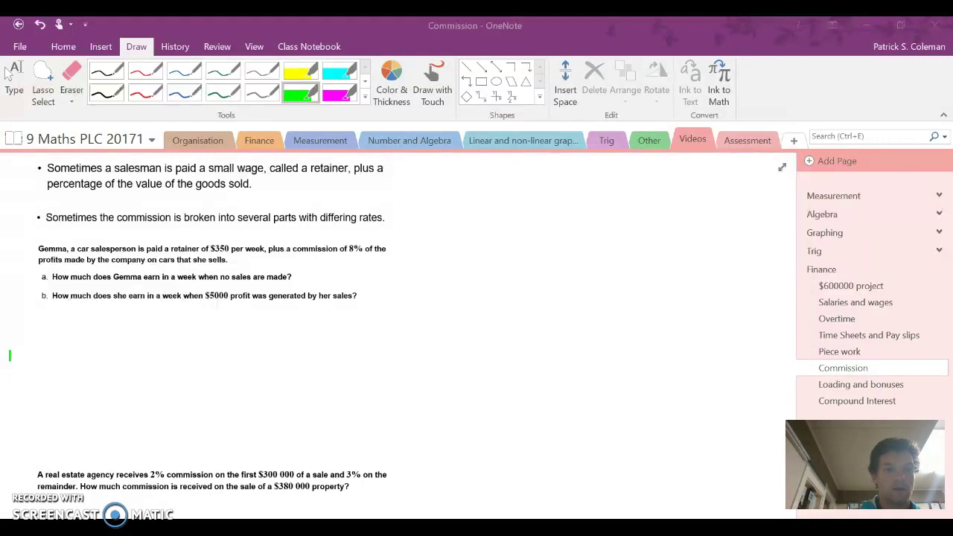
mouse_move(227, 250)
mouse_down()
mouse_move(259, 249)
mouse_move(202, 249)
mouse_move(256, 246)
mouse_up()
drag(346, 249, 361, 249)
click(8, 75)
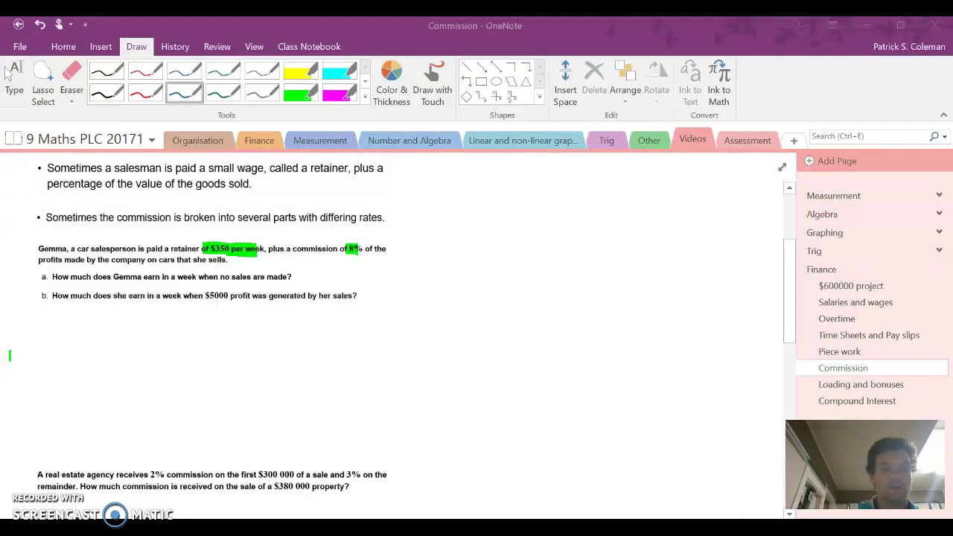
Handwrite $350.00 as part a's answer, then highlight '$5000 profit' in green.
drag(312, 272, 303, 285)
mouse_move(308, 268)
mouse_down()
mouse_move(306, 289)
mouse_move(330, 271)
mouse_move(335, 288)
mouse_up()
mouse_move(338, 272)
mouse_down()
mouse_move(351, 269)
mouse_move(355, 286)
mouse_move(364, 273)
mouse_move(414, 272)
mouse_up()
click(375, 281)
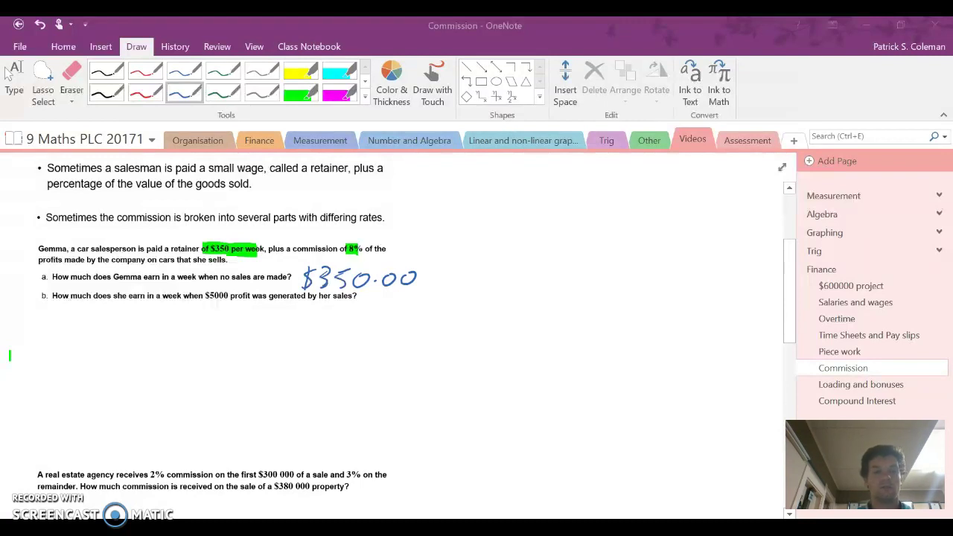
click(301, 93)
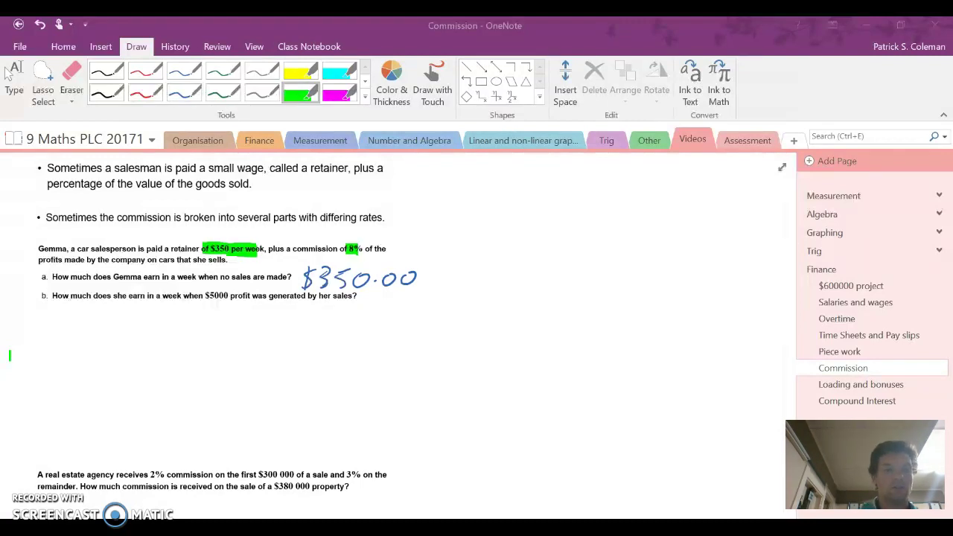
drag(205, 295, 250, 295)
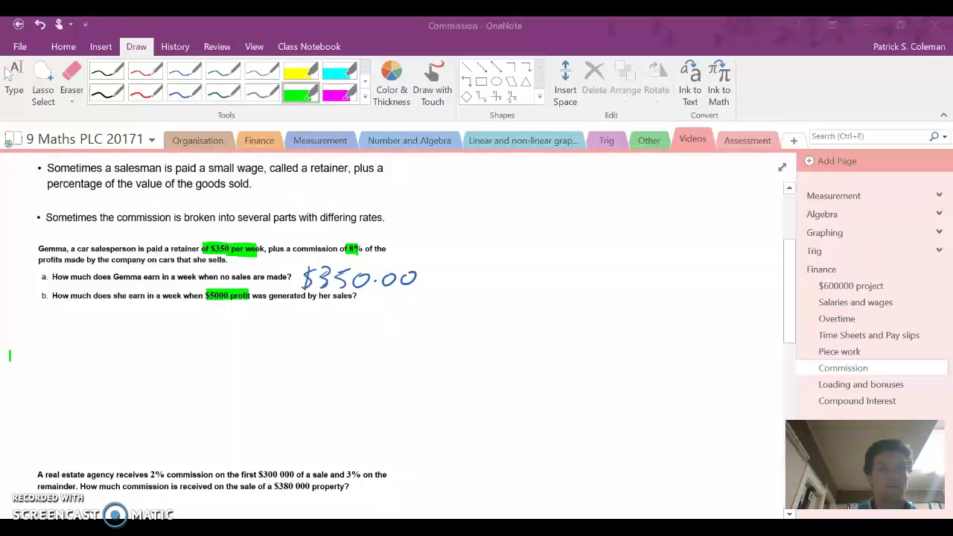
In blue pen, write $5000 × 8/100 below part b.
click(183, 93)
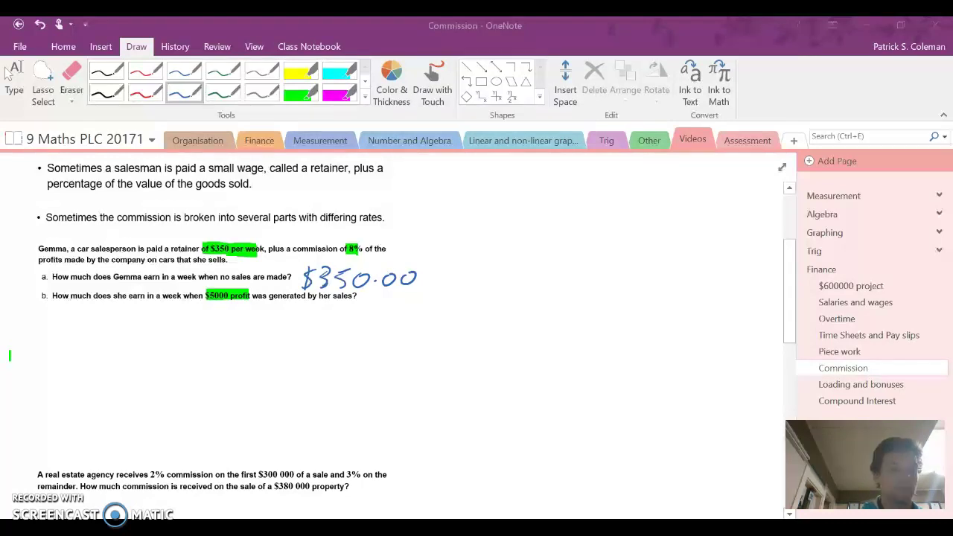
drag(86, 313, 82, 332)
drag(100, 313, 90, 331)
drag(94, 315, 122, 318)
mouse_move(136, 315)
mouse_down()
mouse_move(132, 324)
mouse_move(137, 316)
mouse_move(168, 328)
mouse_up()
mouse_move(167, 320)
mouse_down()
mouse_move(156, 328)
mouse_move(200, 311)
mouse_move(205, 329)
mouse_move(224, 328)
mouse_move(192, 350)
mouse_move(206, 345)
mouse_up()
drag(219, 337, 216, 349)
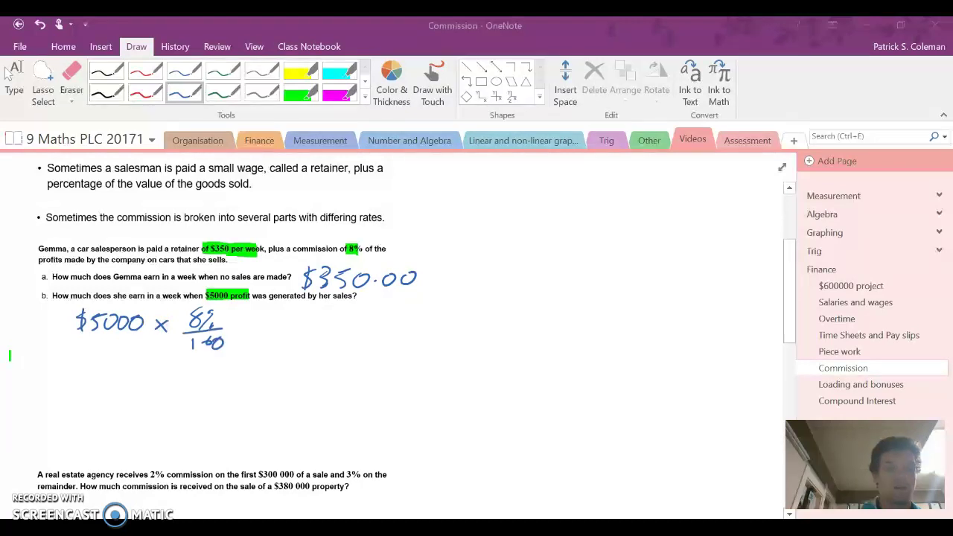
drag(323, 317, 312, 332)
Write the decimal version $5000 × 0.08 to the right of it.
mouse_move(316, 311)
mouse_down()
mouse_move(317, 339)
mouse_move(338, 320)
mouse_move(330, 336)
mouse_move(345, 314)
mouse_up()
drag(352, 319, 406, 332)
mouse_move(406, 321)
mouse_down()
mouse_move(395, 332)
mouse_move(422, 317)
mouse_move(441, 329)
mouse_up()
drag(454, 318, 488, 313)
Compute 5000*0.08 = 400 in Calculator after clearing mistaken entries, then return to OneNote.
key(XF86Calculator)
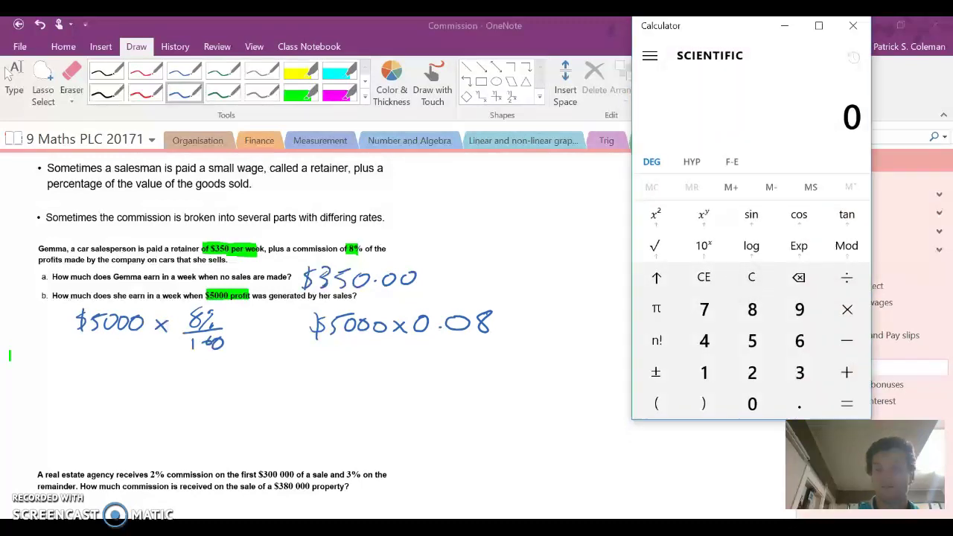
text(500)
text(*0.08)
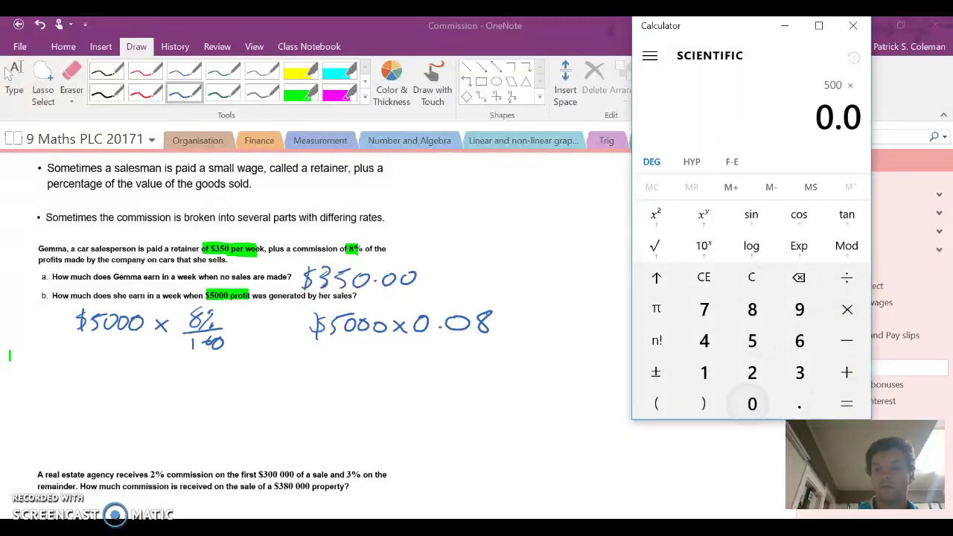
key(Escape)
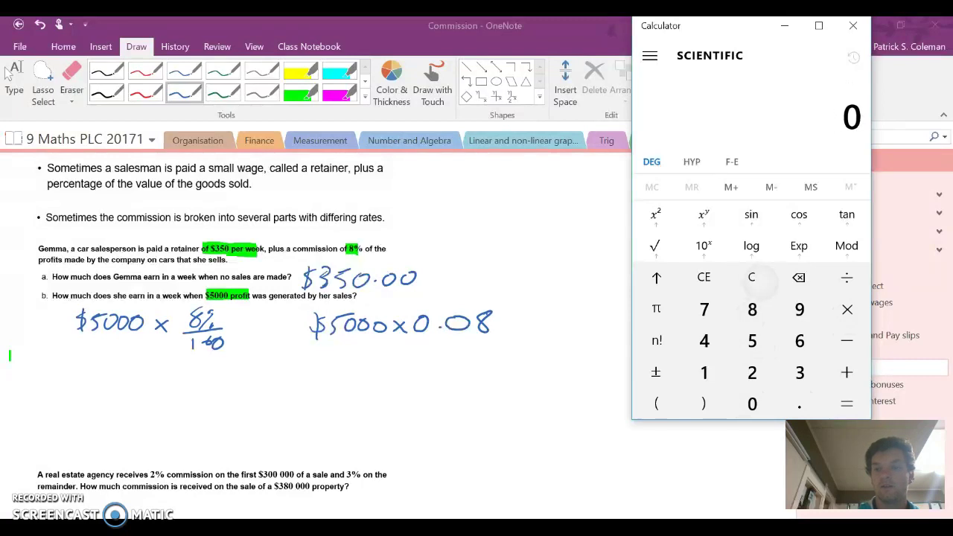
text(6)
key(Delete)
text(5000*0.08)
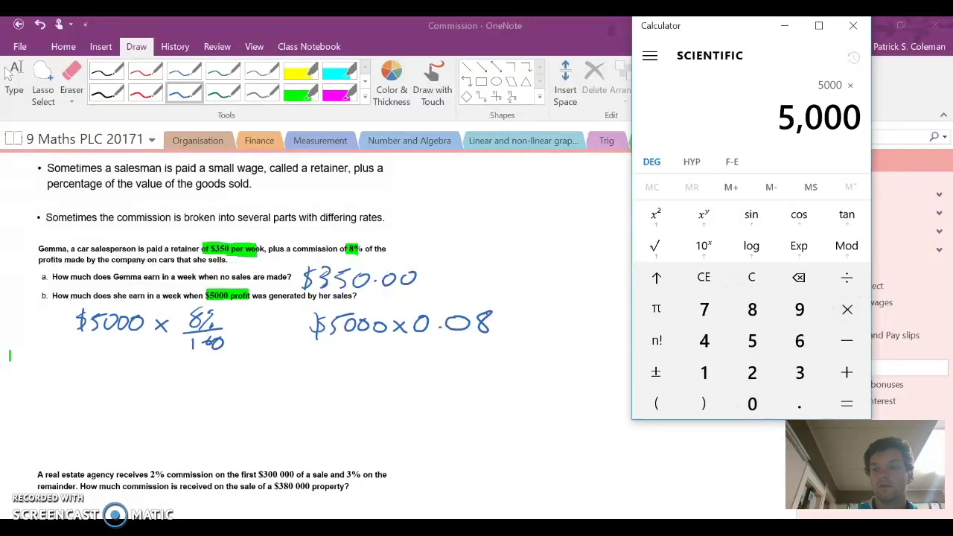
key(Return)
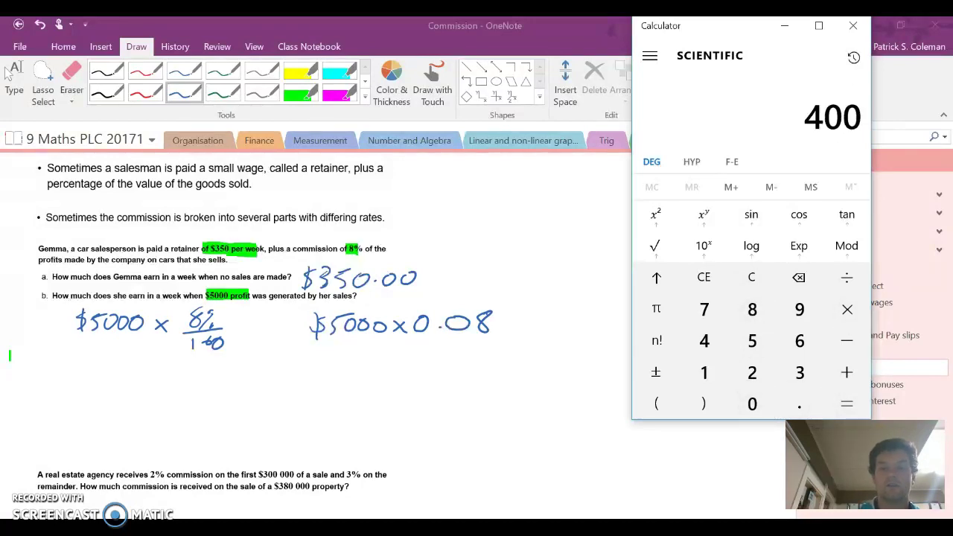
key(alt+Tab)
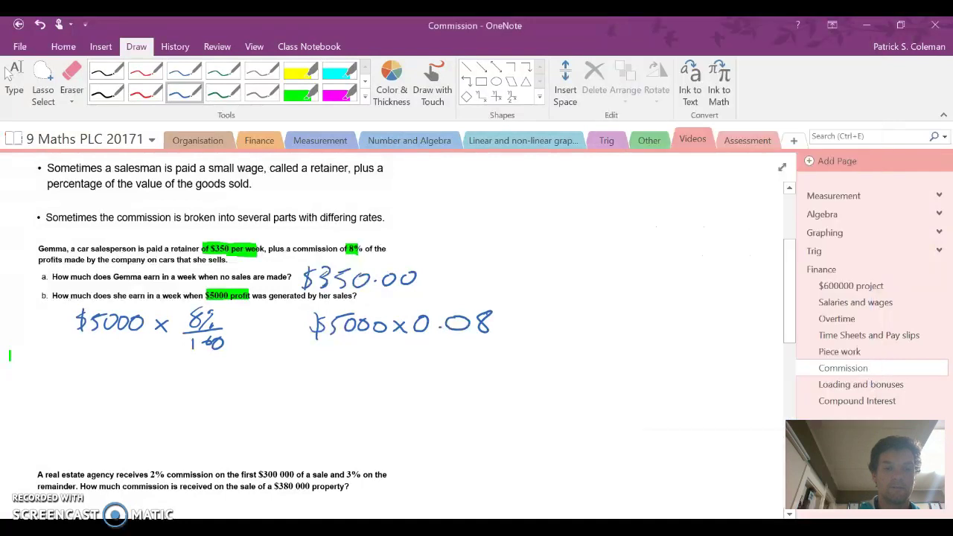
Write = $400.00 under the working and highlight 'a week when' in yellow.
drag(316, 358, 330, 356)
drag(312, 364, 344, 368)
mouse_move(360, 346)
mouse_down()
mouse_move(355, 356)
mouse_move(367, 358)
mouse_up()
mouse_move(363, 347)
mouse_down()
mouse_move(362, 368)
mouse_move(372, 351)
mouse_move(431, 353)
mouse_up()
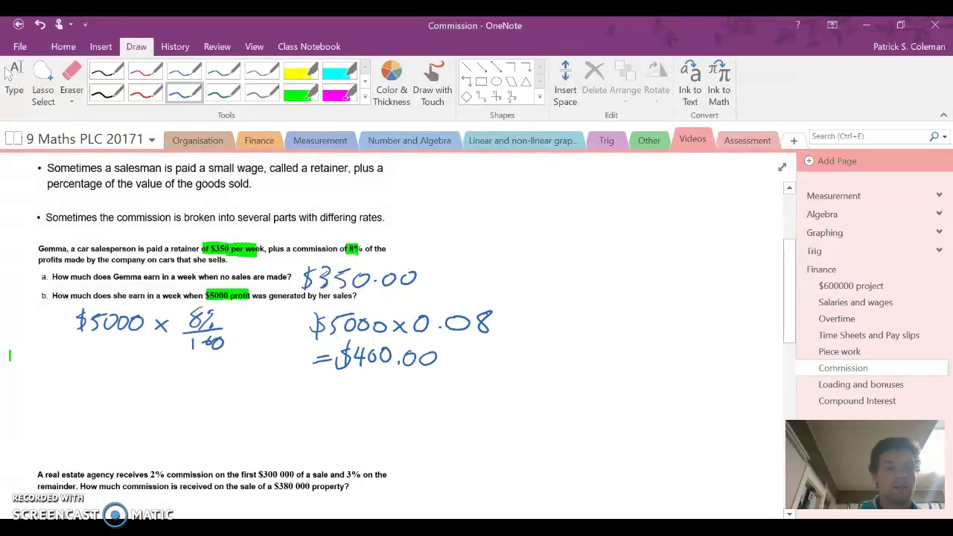
click(301, 71)
drag(154, 296, 204, 296)
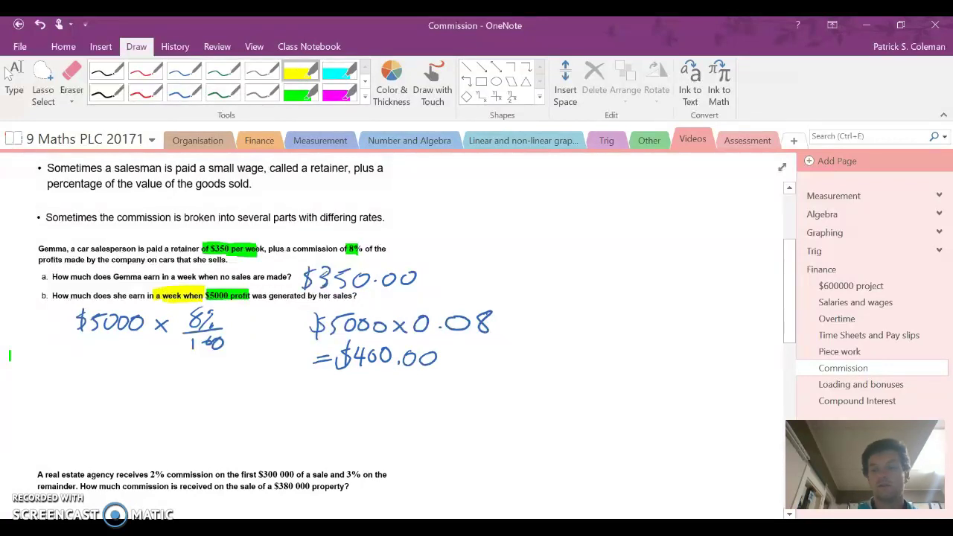
click(184, 92)
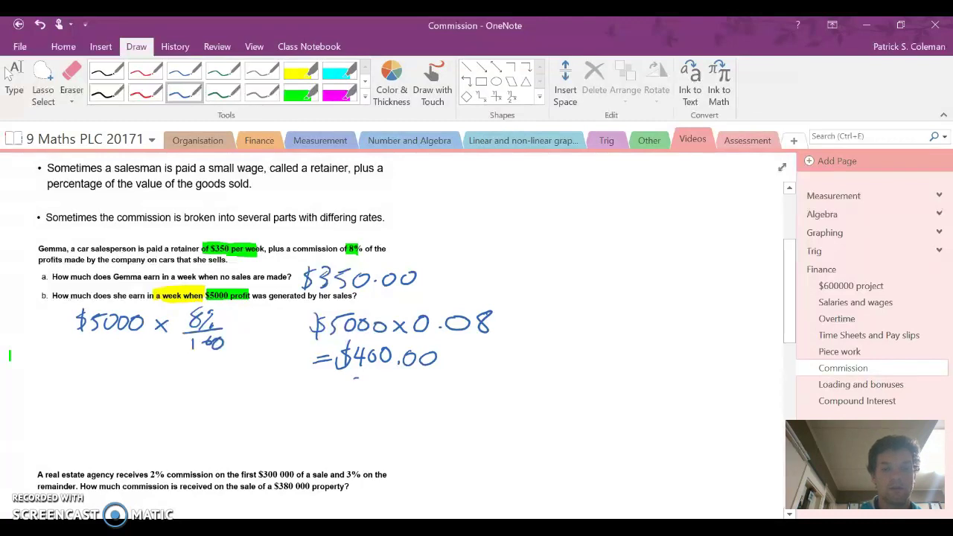
Add the 350 retainer to total $750 and write $750.00 as part b's answer.
mouse_move(354, 379)
mouse_down()
mouse_move(390, 381)
mouse_move(385, 412)
mouse_move(364, 422)
mouse_move(320, 405)
mouse_move(415, 399)
mouse_up()
mouse_move(332, 417)
mouse_down()
mouse_move(340, 414)
mouse_move(328, 432)
mouse_up()
drag(332, 411, 332, 444)
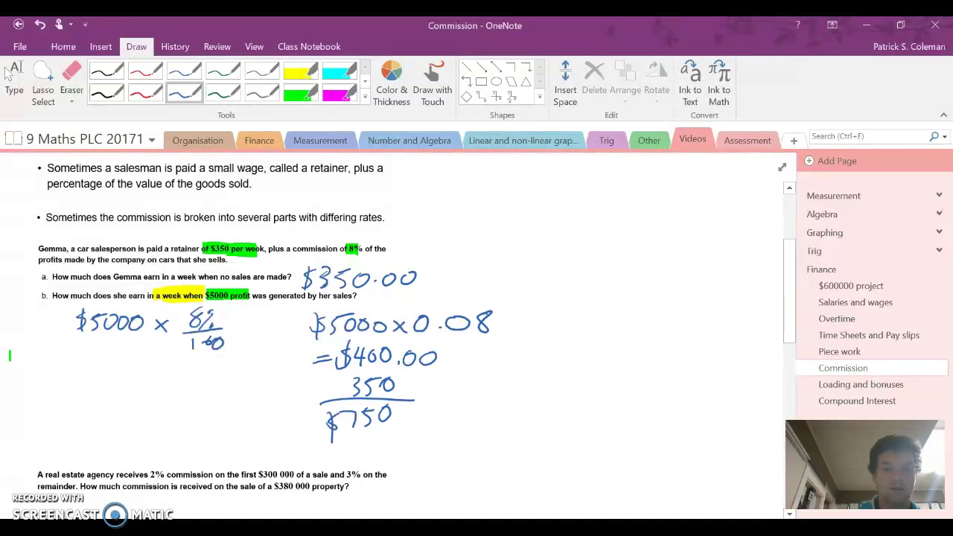
drag(375, 293, 365, 316)
drag(388, 294, 380, 312)
drag(390, 295, 390, 311)
drag(393, 293, 442, 297)
click(419, 304)
mouse_move(456, 294)
mouse_down()
mouse_move(447, 304)
mouse_move(457, 296)
mouse_up()
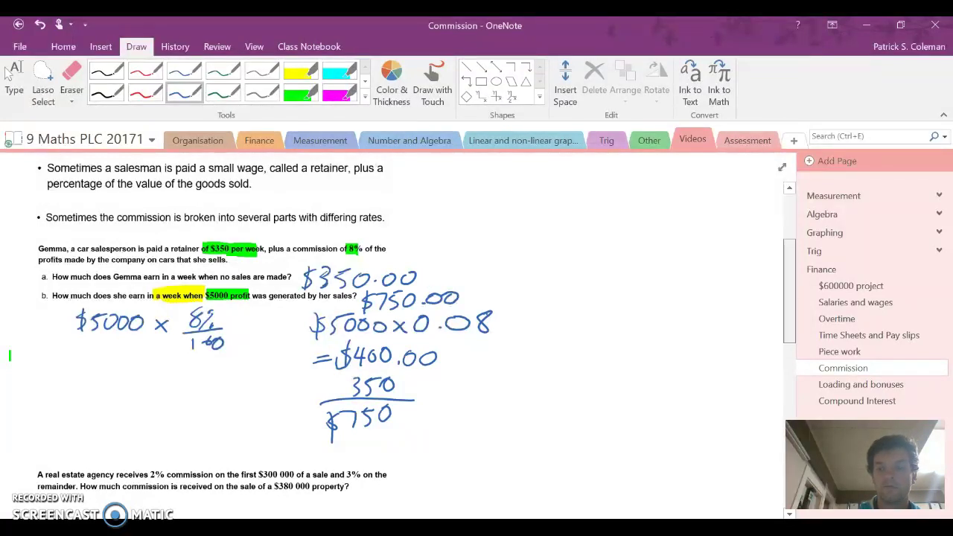
Highlight 2%, $300 000 and $380 000 in green, erasing one overlong stroke.
scroll(395, 328, down, 5)
scroll(395, 312, down, 2)
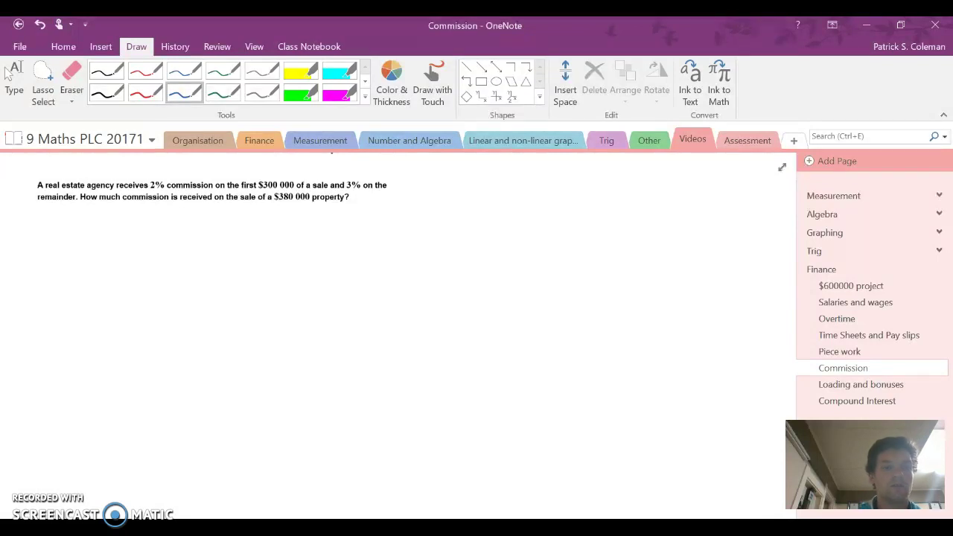
click(301, 95)
mouse_move(149, 185)
mouse_down()
mouse_move(300, 192)
mouse_move(298, 182)
mouse_move(198, 180)
mouse_up()
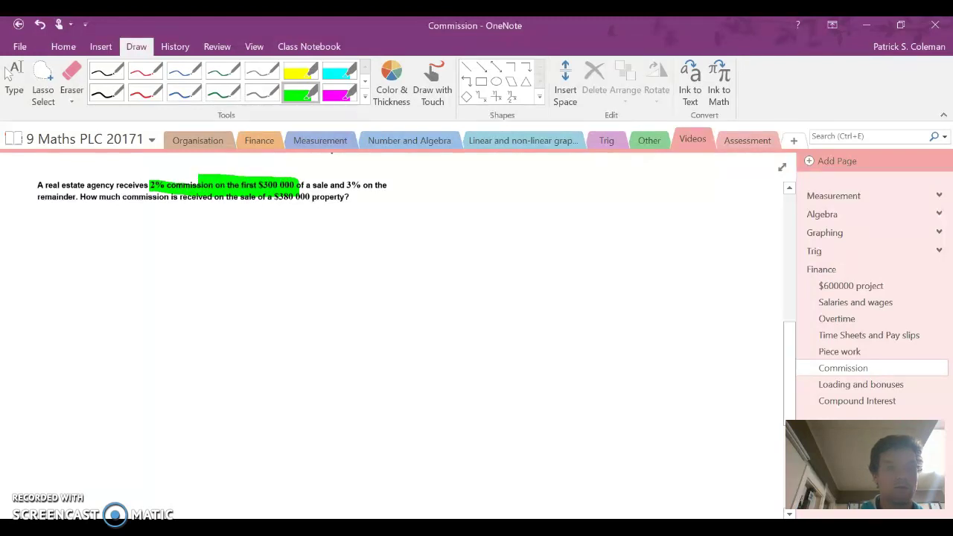
click(71, 82)
mouse_move(291, 186)
mouse_down()
mouse_move(156, 186)
mouse_move(165, 186)
mouse_up()
click(301, 94)
drag(256, 184, 359, 185)
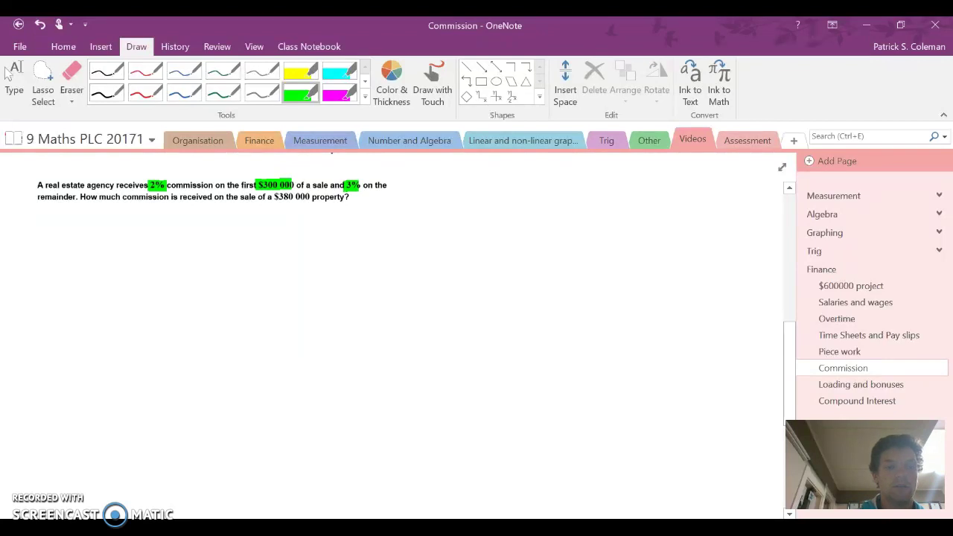
drag(273, 197, 309, 197)
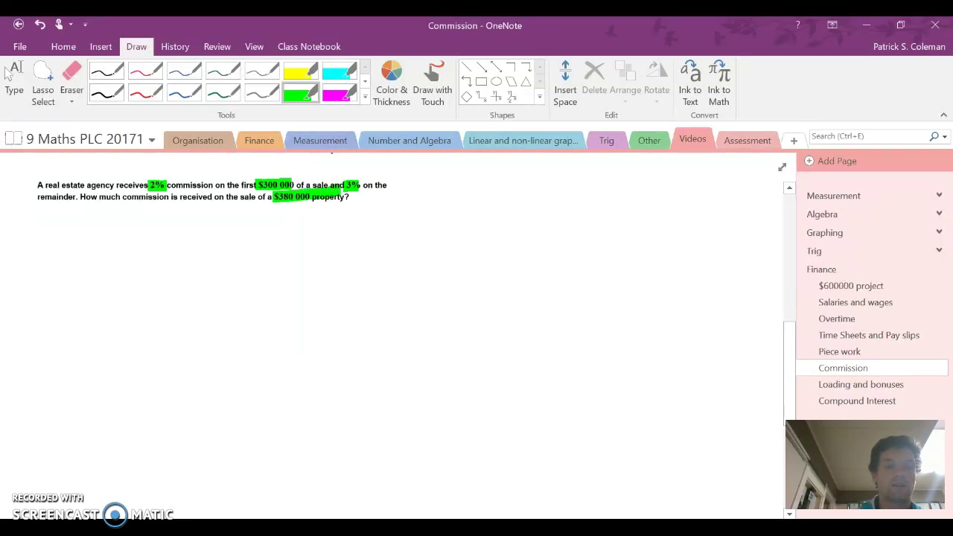
click(184, 93)
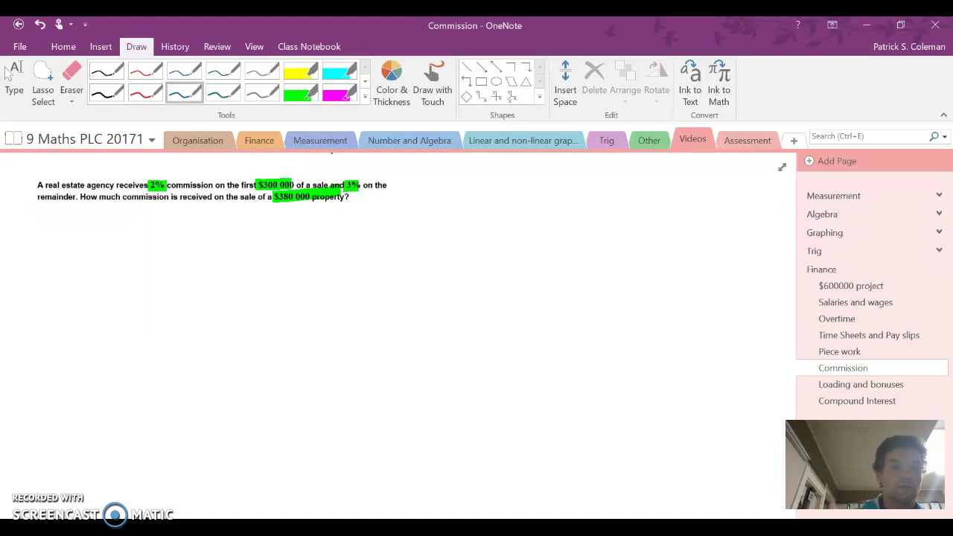
Handwrite $300,000 × 0.02 below the real estate question.
mouse_move(140, 218)
mouse_down()
mouse_move(123, 235)
mouse_move(176, 220)
mouse_move(184, 245)
mouse_up()
mouse_move(203, 225)
mouse_down()
mouse_move(197, 232)
mouse_move(203, 225)
mouse_up()
drag(213, 230, 246, 227)
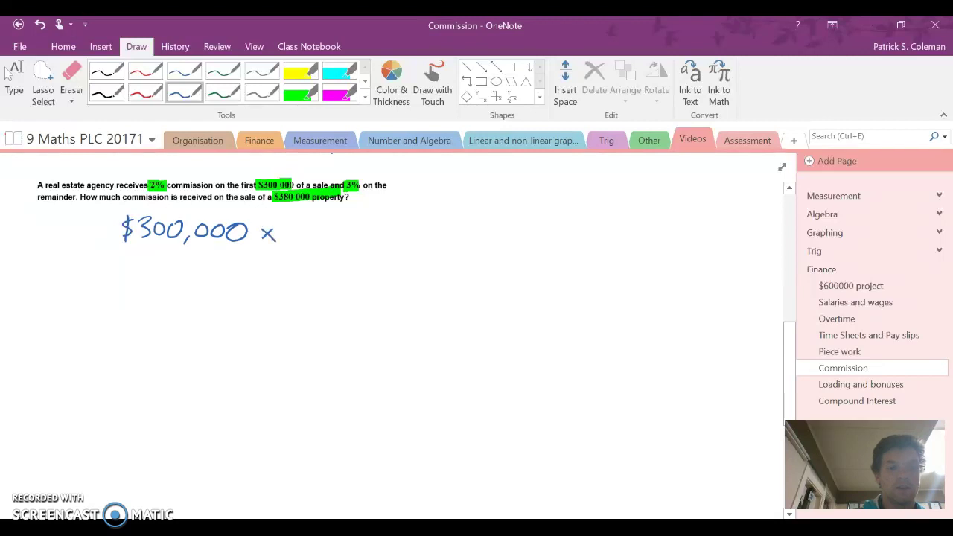
mouse_move(295, 225)
mouse_down()
mouse_move(324, 239)
mouse_move(320, 223)
mouse_move(345, 239)
mouse_up()
click(307, 237)
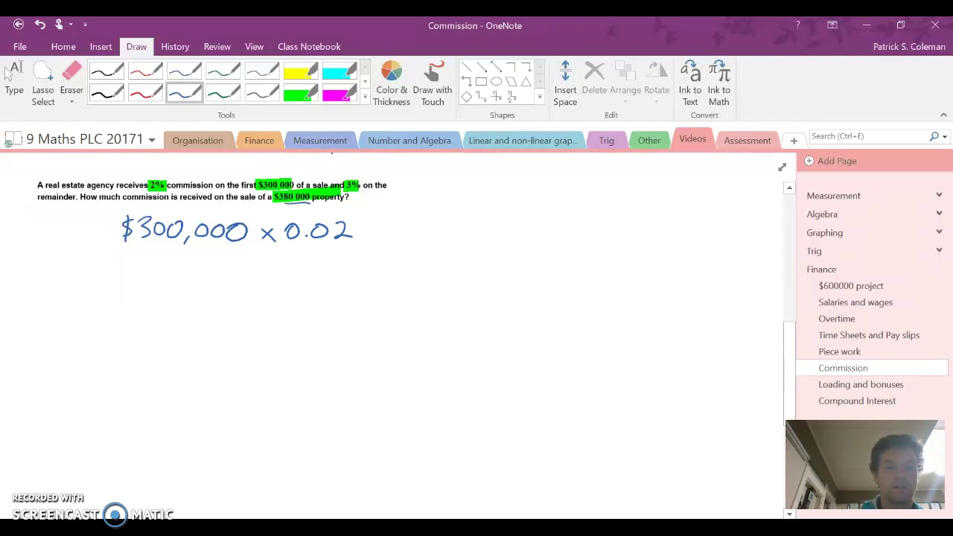
Write $80,000 × 0.03 to the right of the first calculation.
drag(481, 219, 472, 238)
mouse_move(499, 219)
mouse_down()
mouse_move(525, 237)
mouse_move(540, 220)
mouse_move(598, 234)
mouse_up()
mouse_move(592, 219)
mouse_down()
mouse_move(580, 232)
mouse_move(615, 219)
mouse_move(643, 219)
mouse_move(653, 233)
mouse_up()
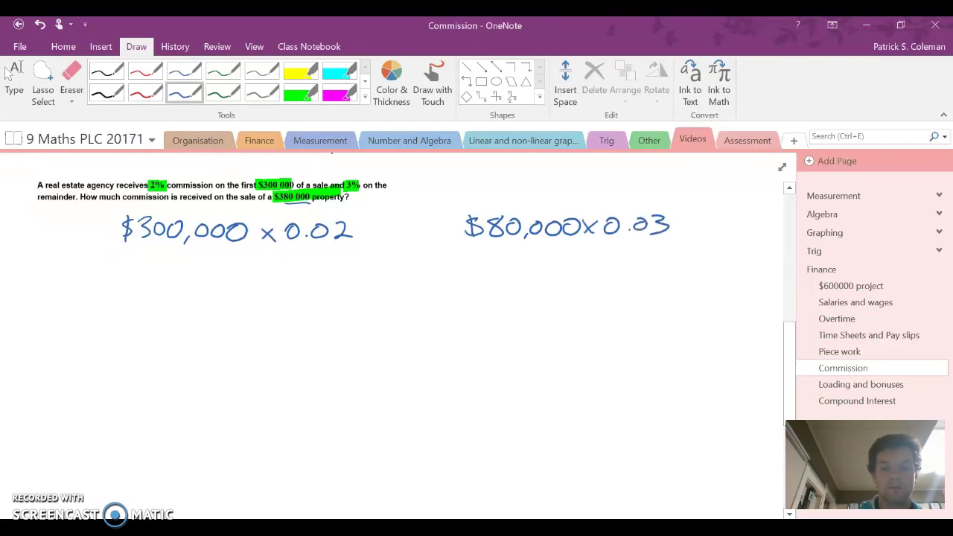
Compute 300000*.02 = 6,000 in Calculator and switch back to OneNote.
key(alt+Tab)
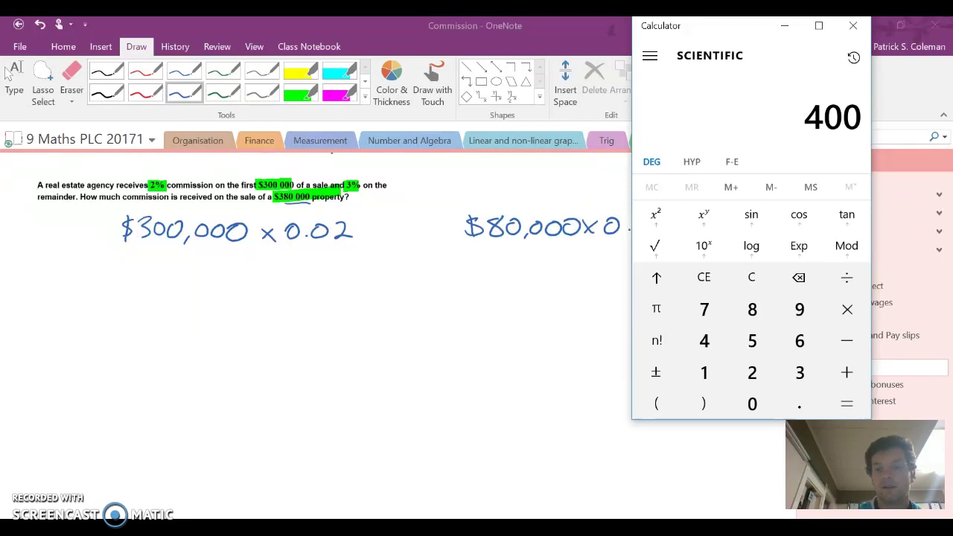
key(Escape)
text(3000)
text(000)
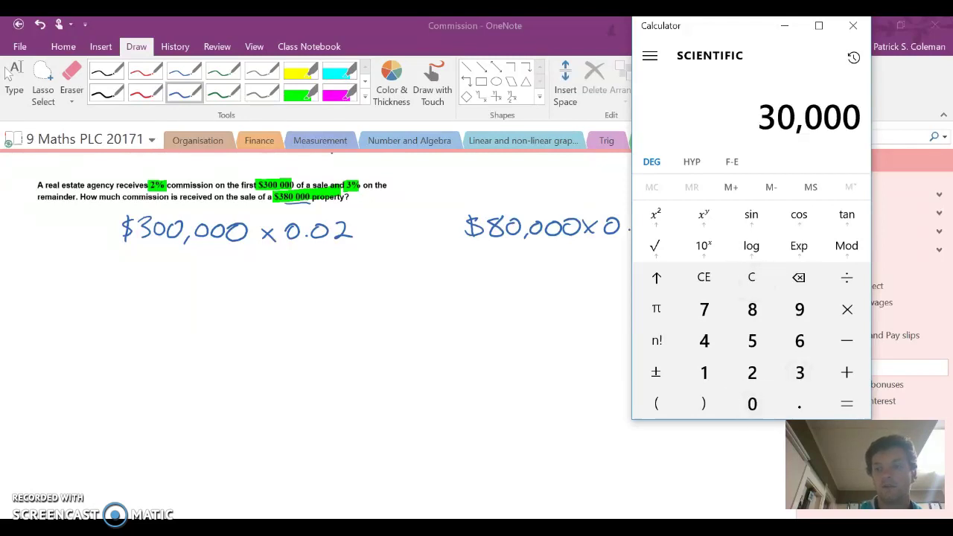
text(*.02)
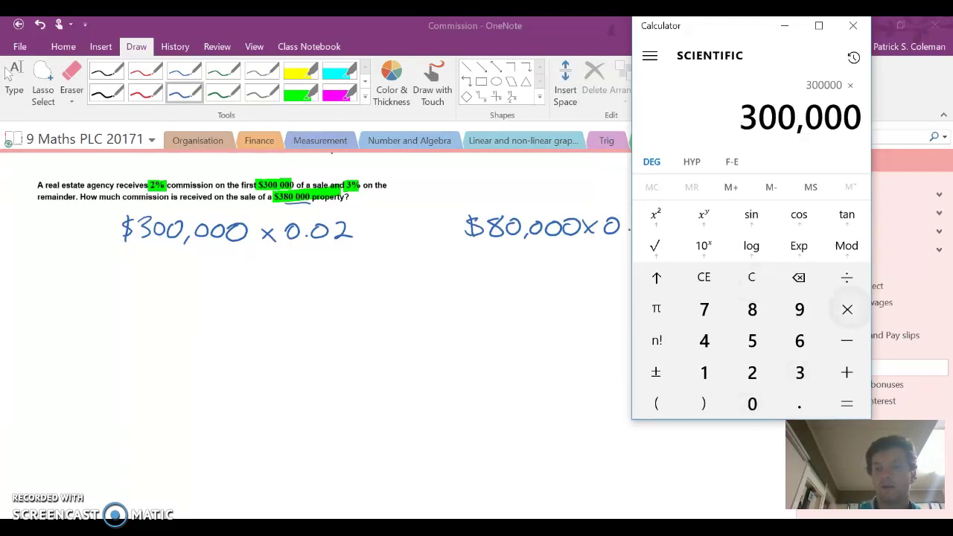
key(Return)
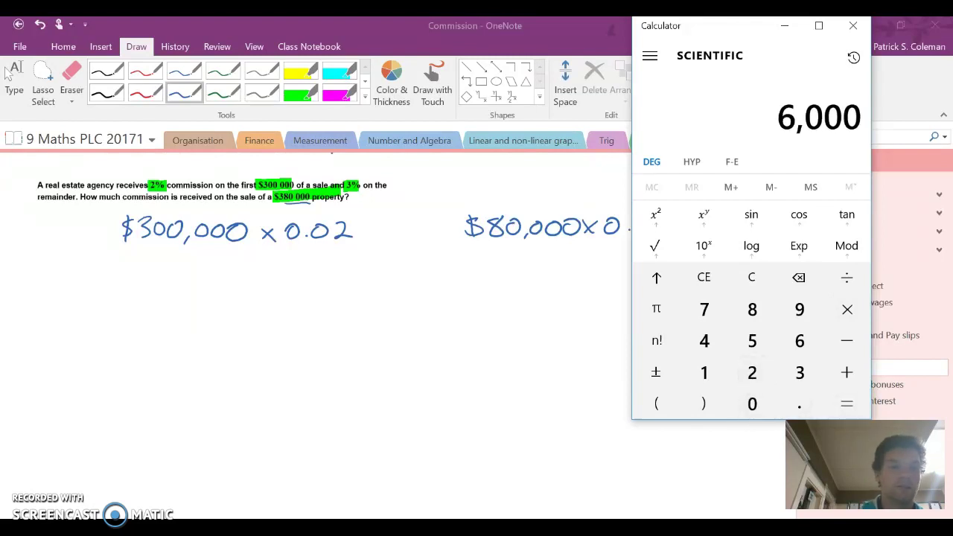
key(alt+Tab)
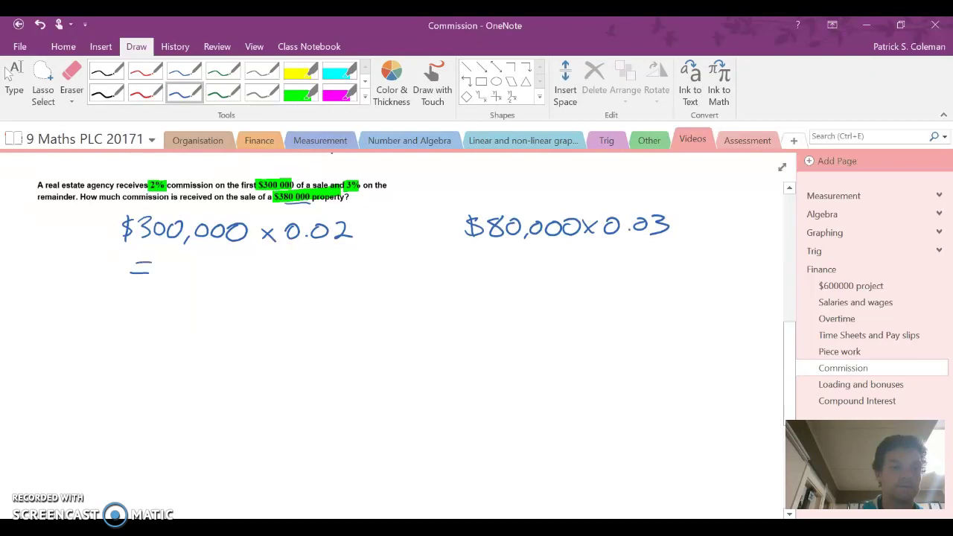
Handwrite = $6000 under $300,000 × 0.02.
drag(176, 258, 158, 277)
mouse_move(169, 251)
mouse_down()
mouse_move(165, 279)
mouse_move(176, 256)
mouse_move(183, 267)
mouse_move(236, 261)
mouse_up()
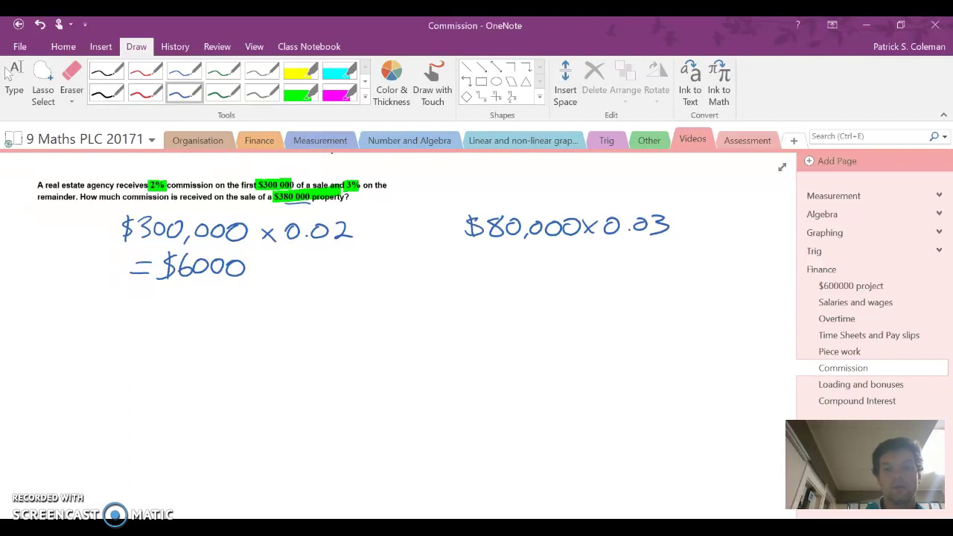
Compute 80000*.03 = 2,400 in Calculator and switch back to OneNote.
key(alt+Tab)
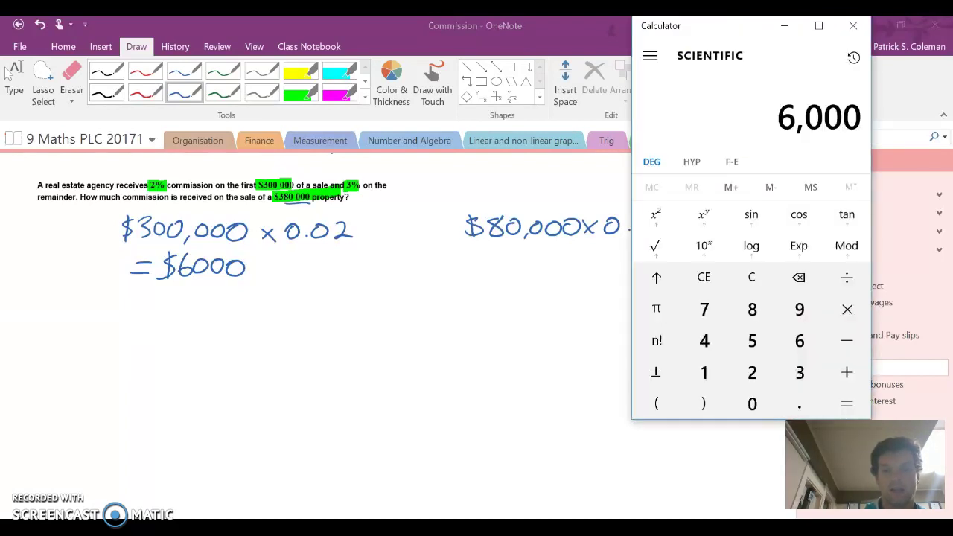
key(Escape)
text(8)
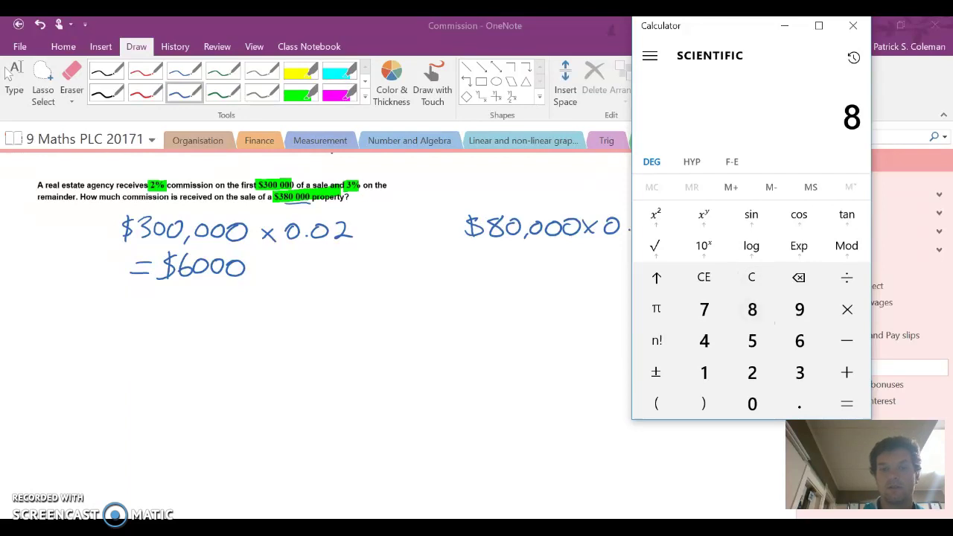
text(000)
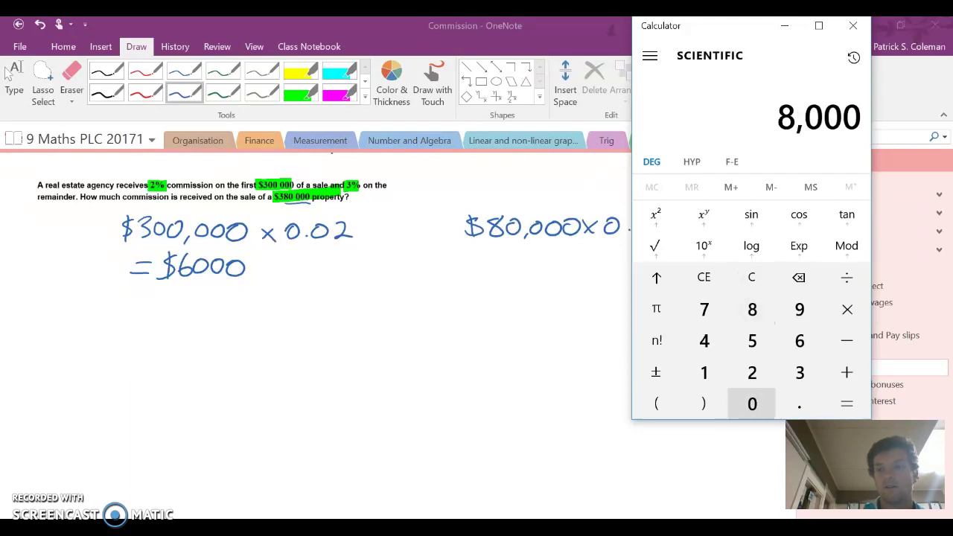
text(0*.03)
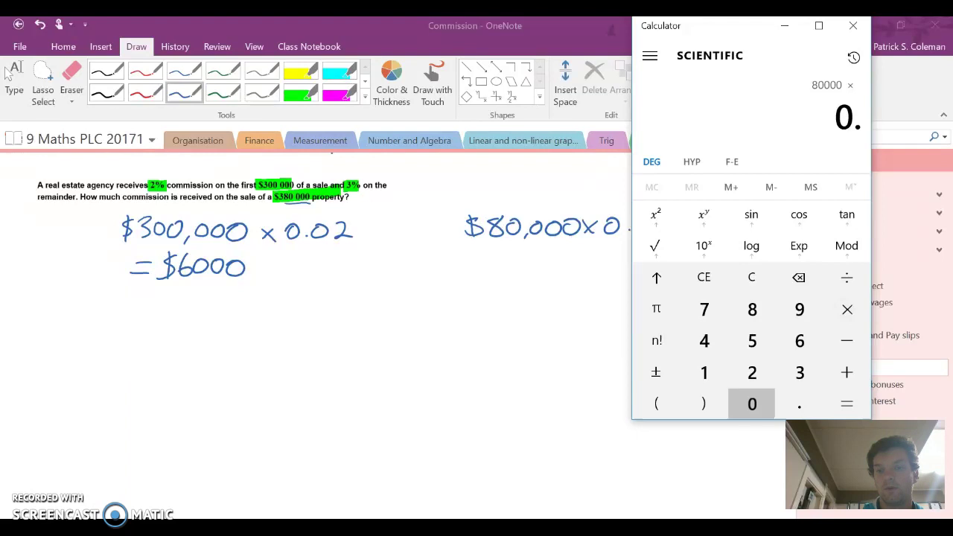
key(Return)
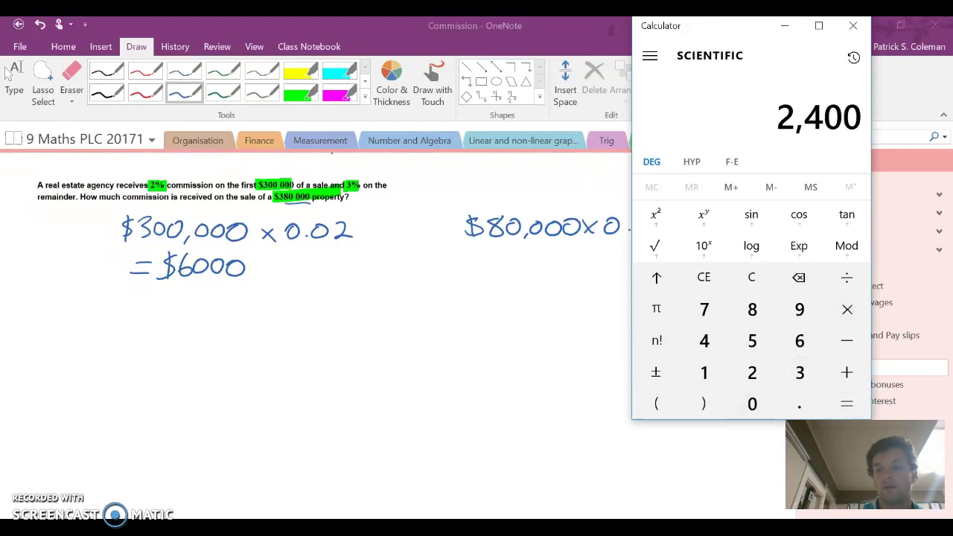
key(alt+Tab)
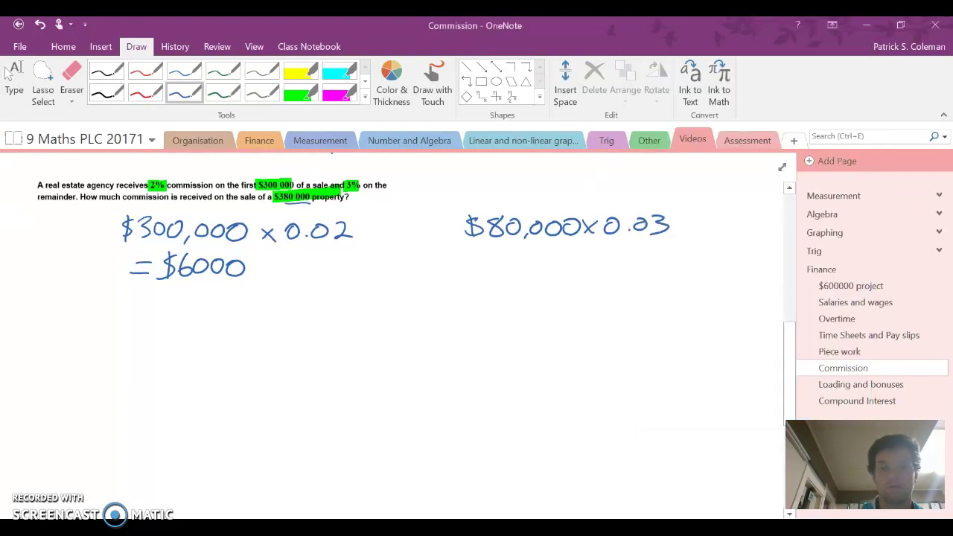
Write = $2,400 under $80,000 × 0.03, then start 'Total commission $' below.
drag(524, 257, 509, 273)
mouse_move(515, 250)
mouse_down()
mouse_move(514, 274)
mouse_move(536, 265)
mouse_move(542, 274)
mouse_move(551, 259)
mouse_move(555, 273)
mouse_move(567, 271)
mouse_move(592, 258)
mouse_up()
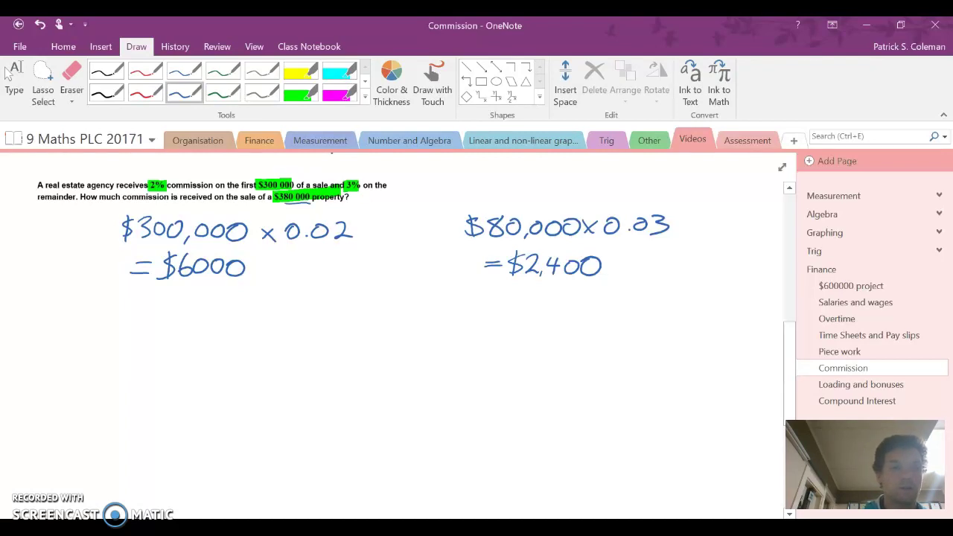
drag(118, 336, 119, 359)
mouse_move(102, 337)
mouse_down()
mouse_move(137, 331)
mouse_move(134, 347)
mouse_move(148, 357)
mouse_up()
drag(148, 349, 209, 355)
drag(219, 346, 268, 354)
drag(274, 345, 281, 353)
drag(300, 341, 292, 354)
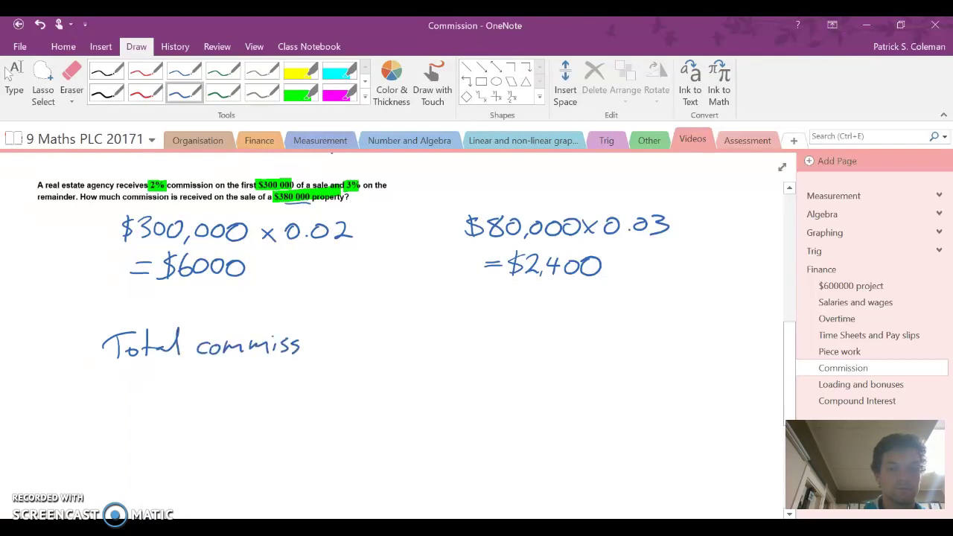
drag(378, 335, 367, 359)
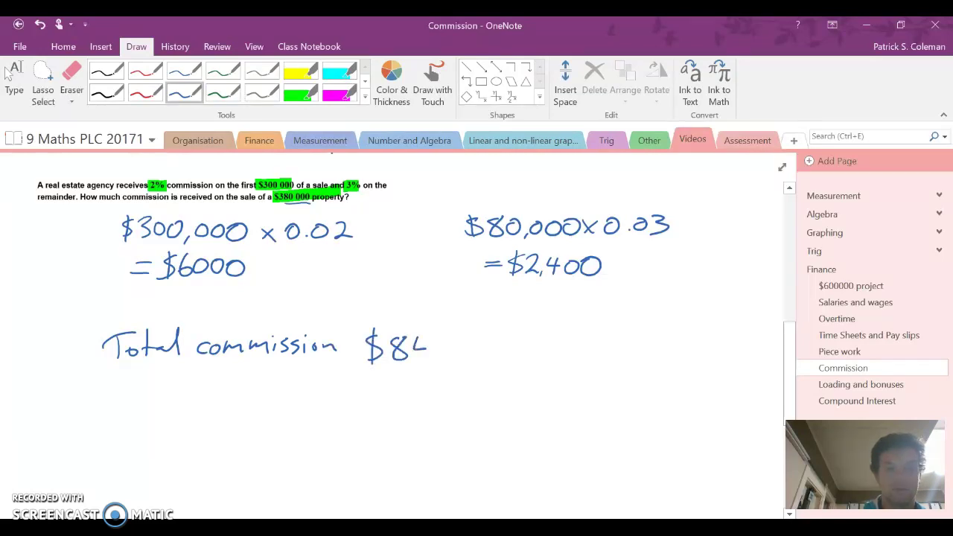